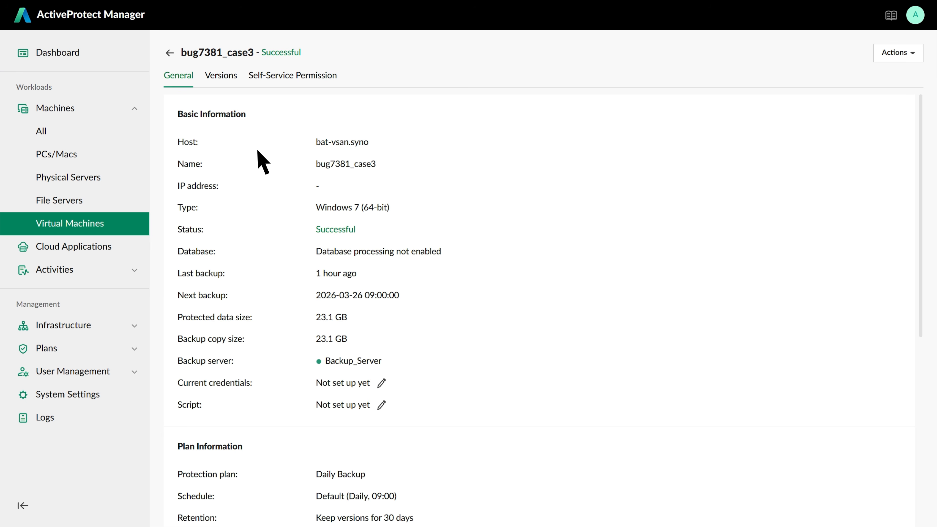
{"action": "left_click", "coordinate": [222, 77]}
{"action": "scroll", "coordinate": [199, 418], "scroll_direction": "down", "scroll_amount": 1}
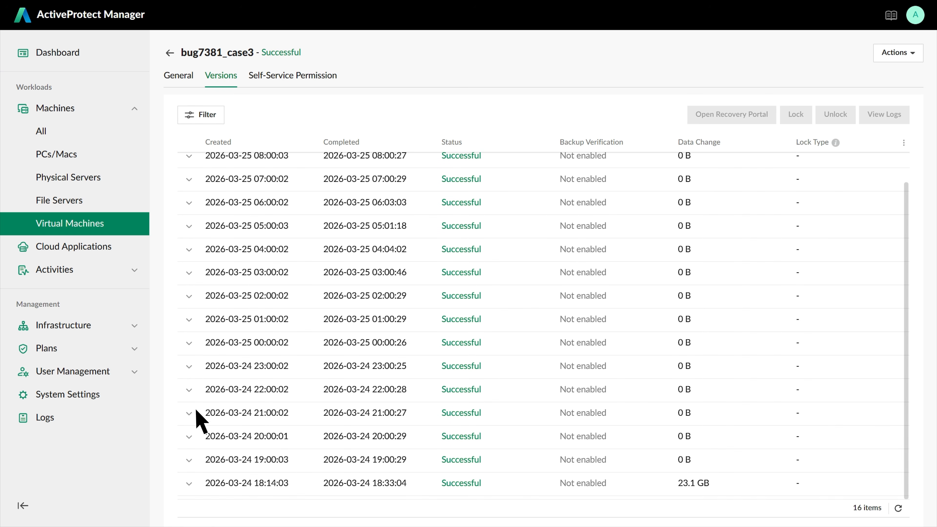
{"action": "left_click", "coordinate": [189, 483]}
{"action": "scroll", "coordinate": [190, 484], "scroll_direction": "down", "scroll_amount": 2}
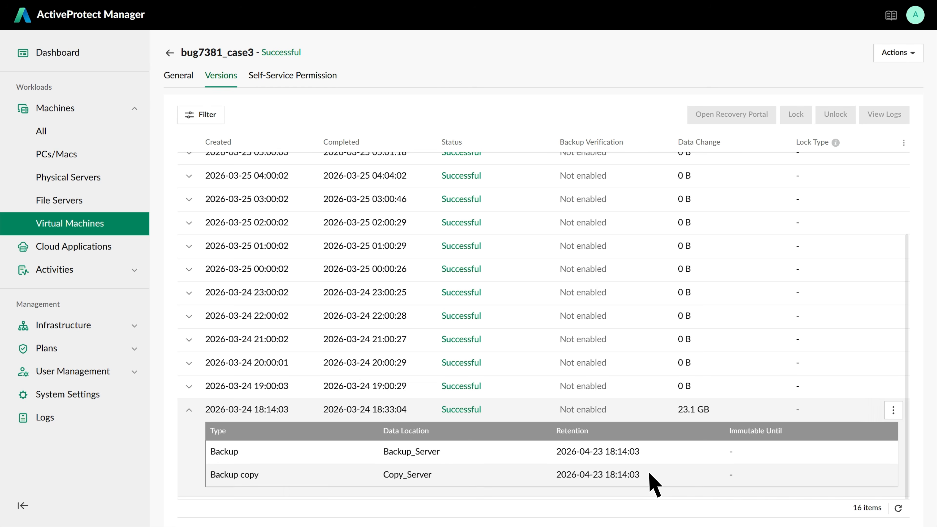
Step: Start adding remote storage to the infrastructure, with ActiveProtect Vault as the storage type
{"action": "left_click", "coordinate": [110, 328]}
{"action": "left_click", "coordinate": [110, 396]}
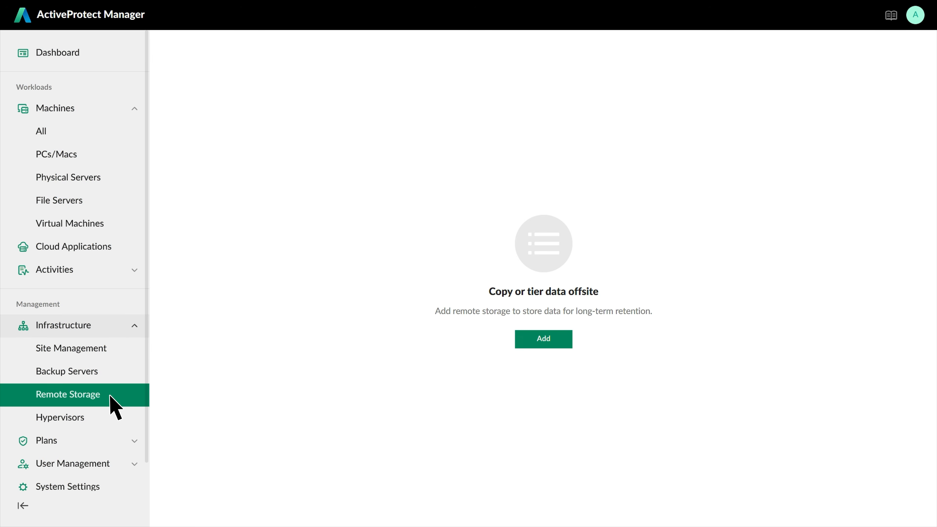
{"action": "left_click", "coordinate": [545, 341]}
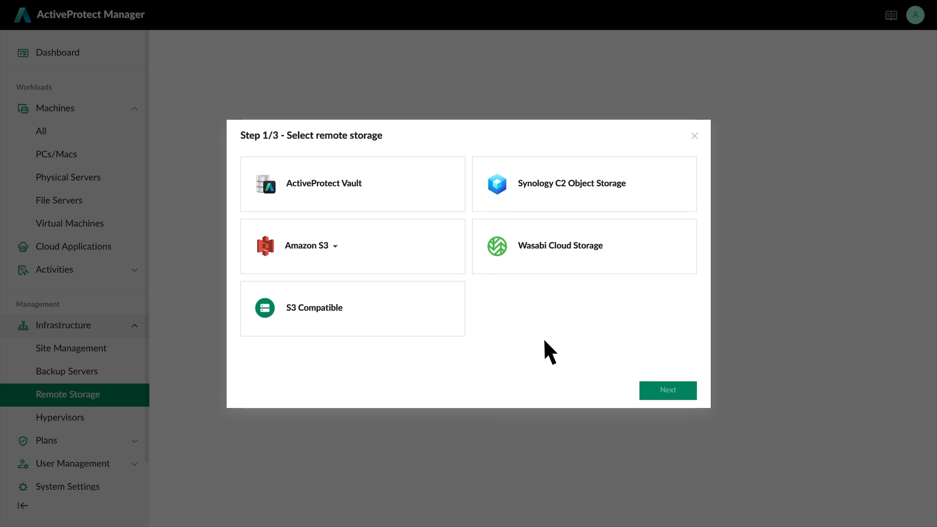
{"action": "left_click", "coordinate": [368, 184]}
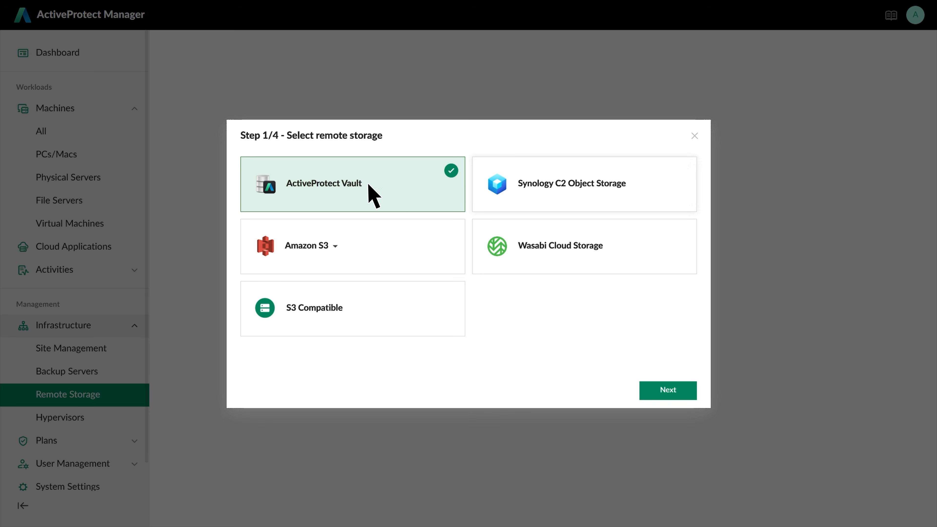
{"action": "left_click", "coordinate": [678, 392]}
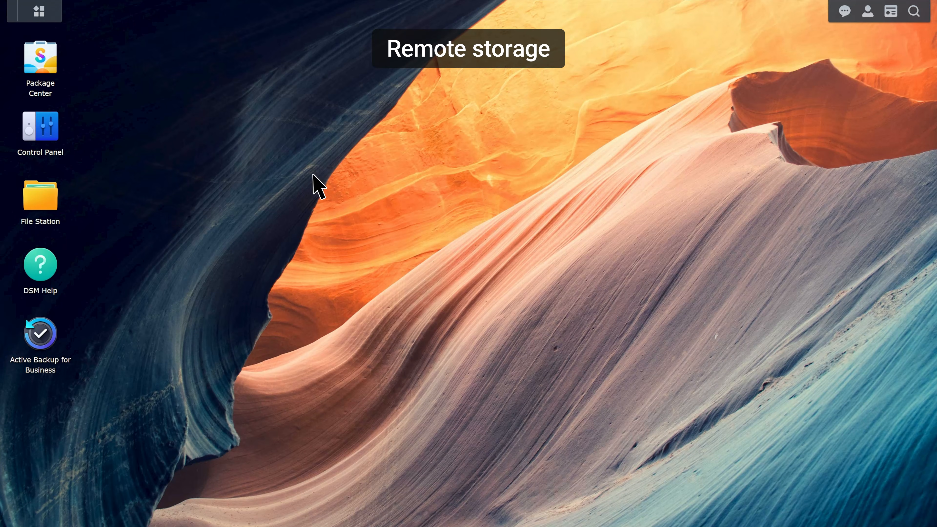
Step: In ActiveProtect Vault on the Synology NAS, create the shared folder Tiering__demo on Volume 1 and add it as a vault
{"action": "left_click", "coordinate": [39, 12]}
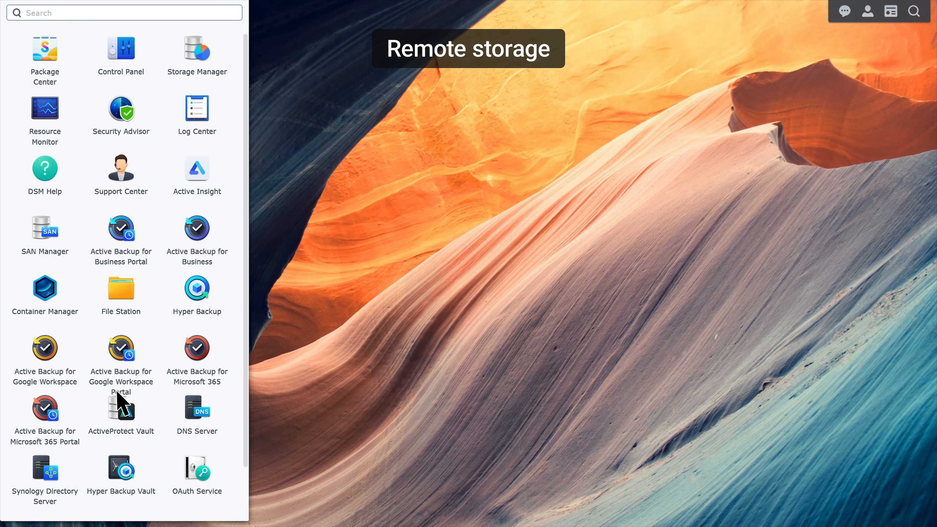
{"action": "left_click", "coordinate": [119, 409]}
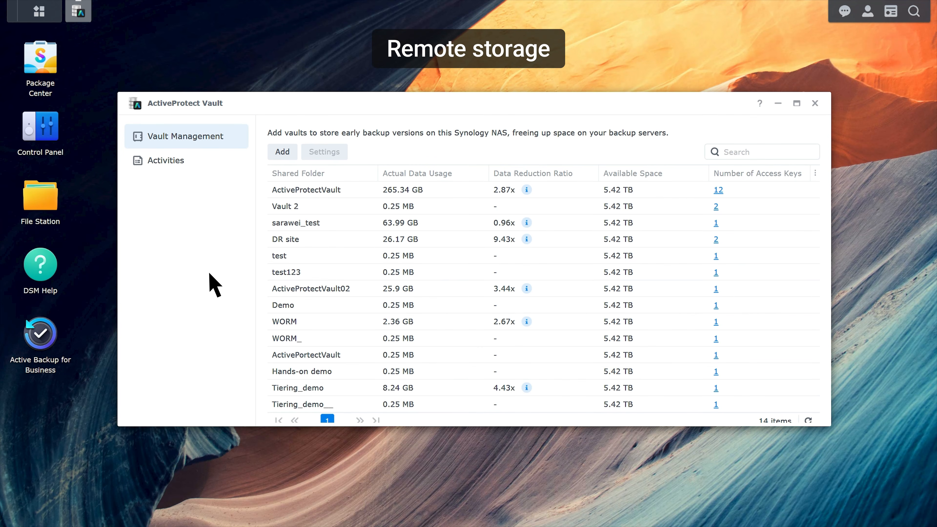
{"action": "left_click", "coordinate": [286, 155]}
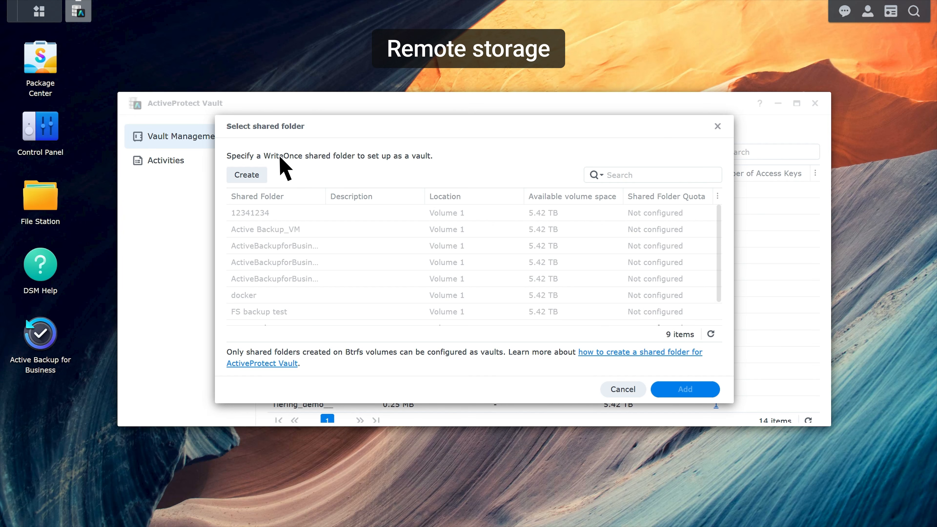
{"action": "left_click", "coordinate": [248, 178]}
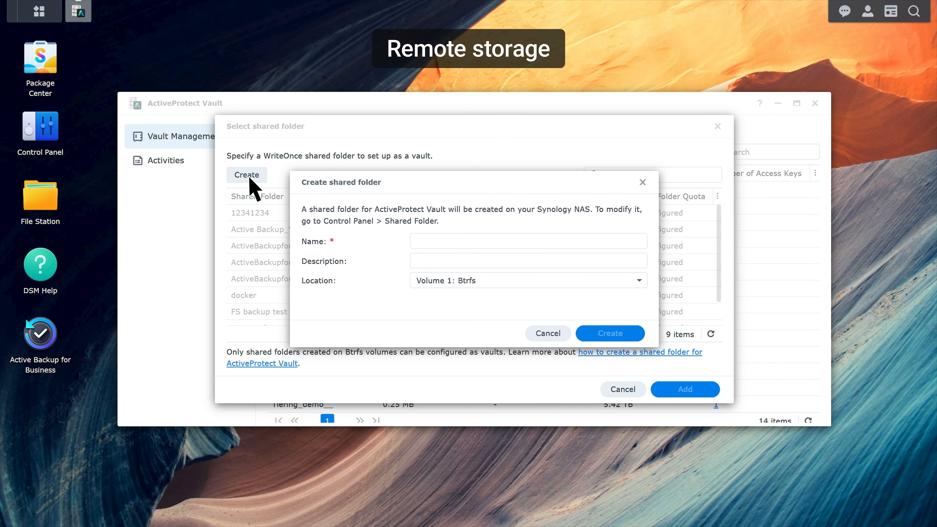
{"action": "left_click", "coordinate": [415, 244]}
{"action": "type", "text": "Tiering__demo"}
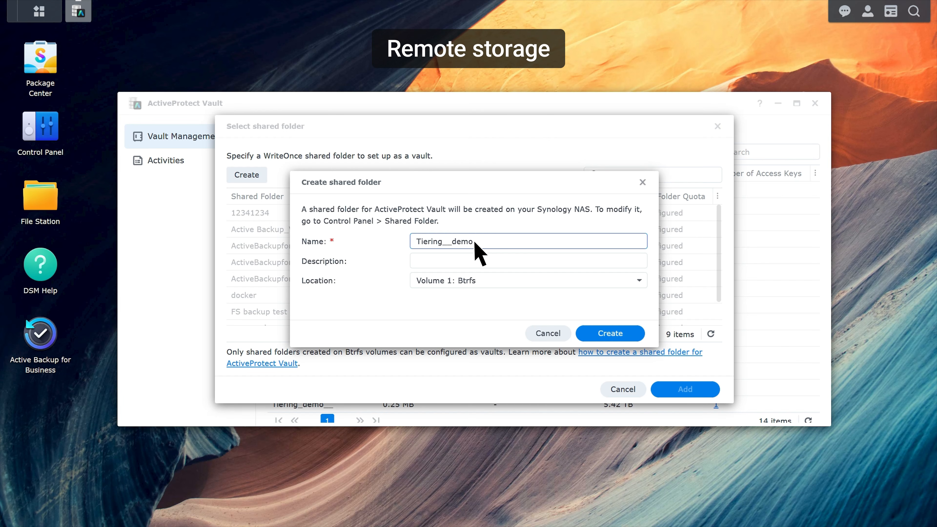
{"action": "left_click", "coordinate": [610, 334]}
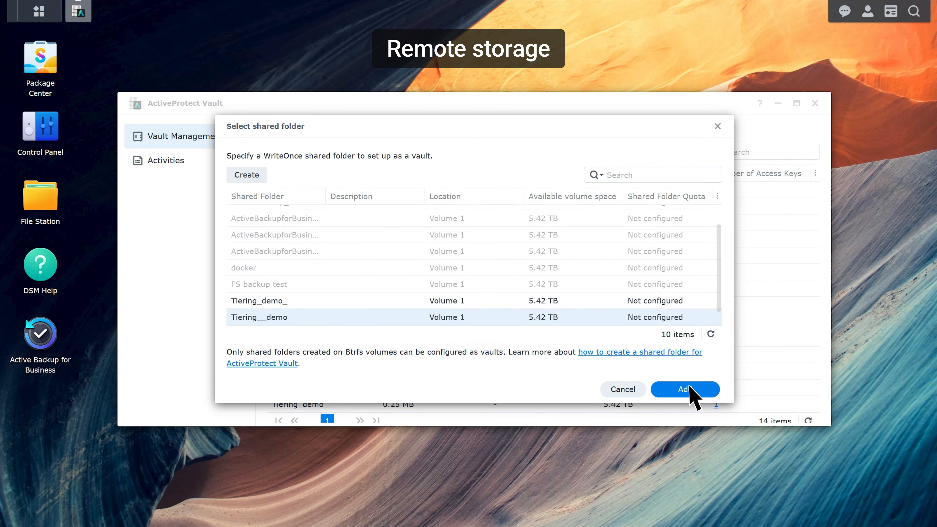
{"action": "left_click", "coordinate": [695, 392]}
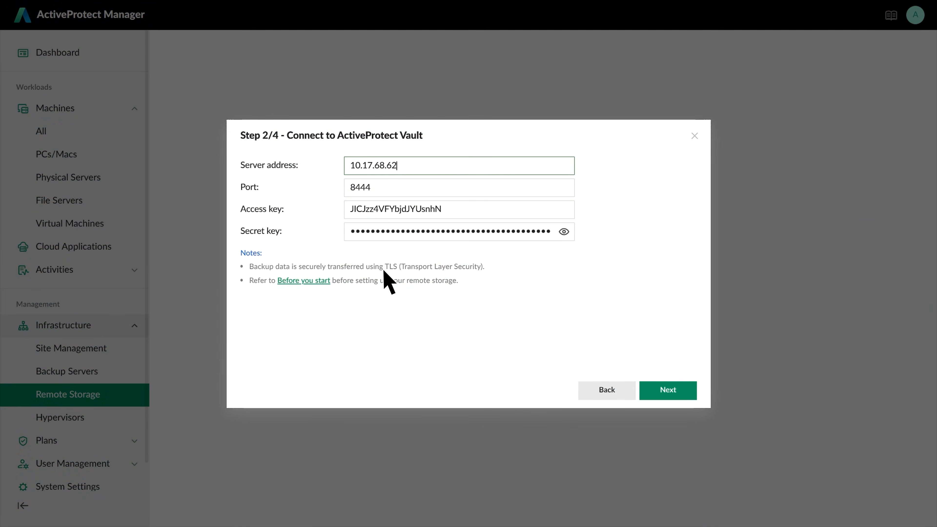
Step: Submit the ActiveProtect Vault connection details, trust the synology certificate, and finish adding the remote storage
{"action": "left_click", "coordinate": [655, 387]}
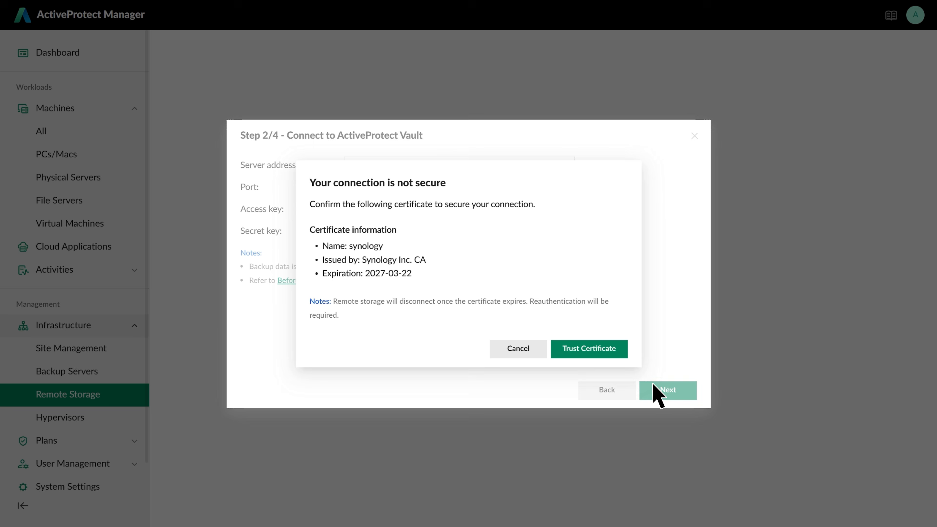
{"action": "left_click", "coordinate": [584, 355]}
{"action": "left_click", "coordinate": [670, 394]}
{"action": "left_click", "coordinate": [670, 393]}
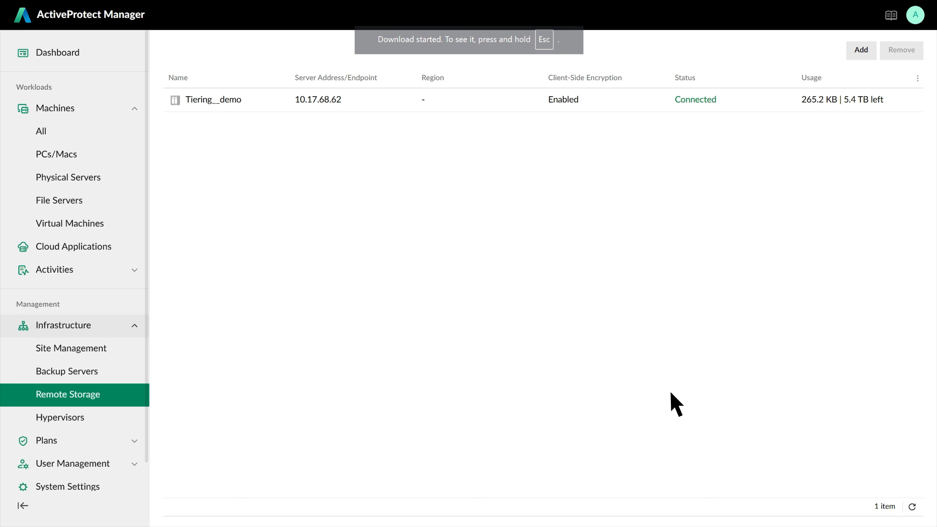
Step: Start a new tiering plan named Tiering_7 days, run by the time zone of each backup server
{"action": "left_click_drag", "start_coordinate": [146, 417], "coordinate": [146, 442]}
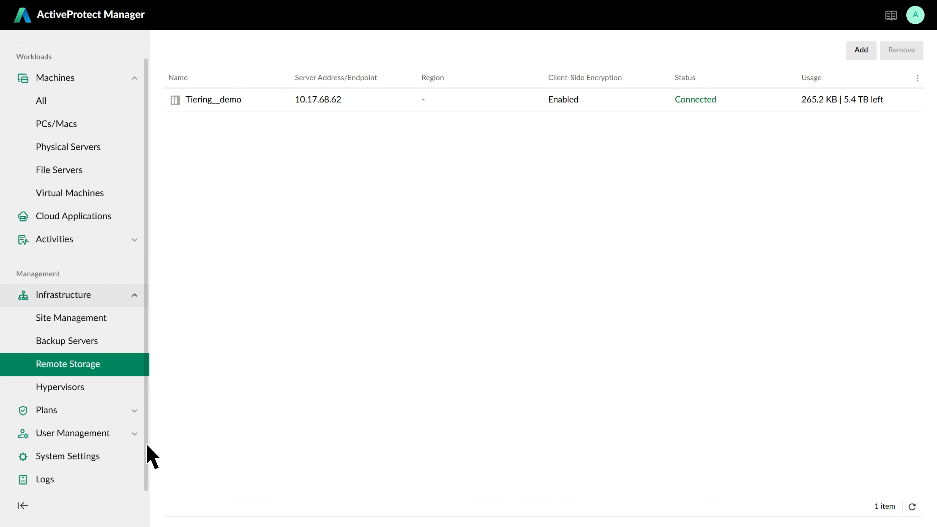
{"action": "left_click", "coordinate": [80, 412]}
{"action": "scroll", "coordinate": [85, 416], "scroll_direction": "down", "scroll_amount": 3}
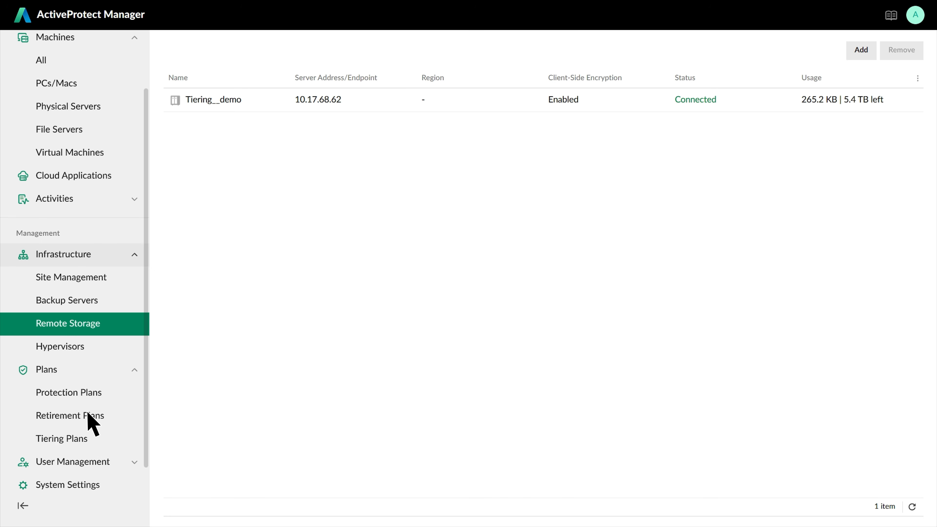
{"action": "left_click", "coordinate": [96, 412]}
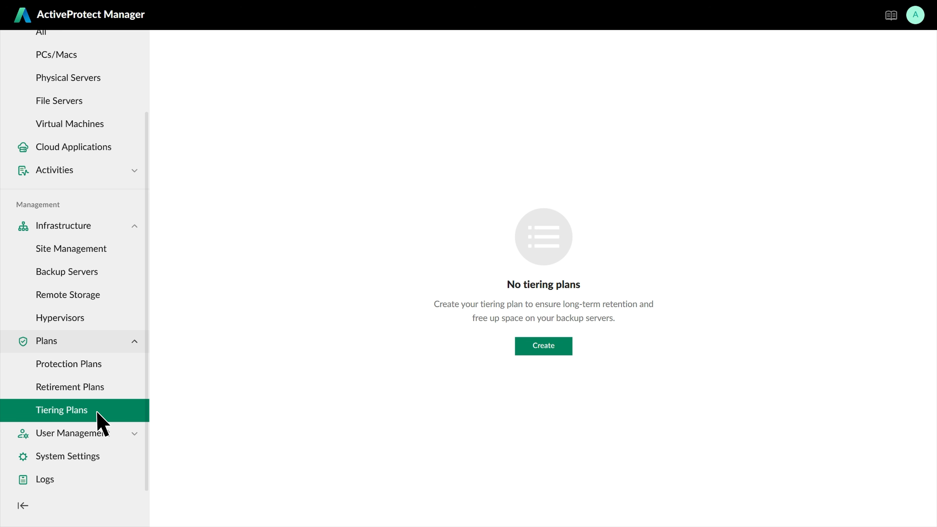
{"action": "left_click", "coordinate": [543, 347]}
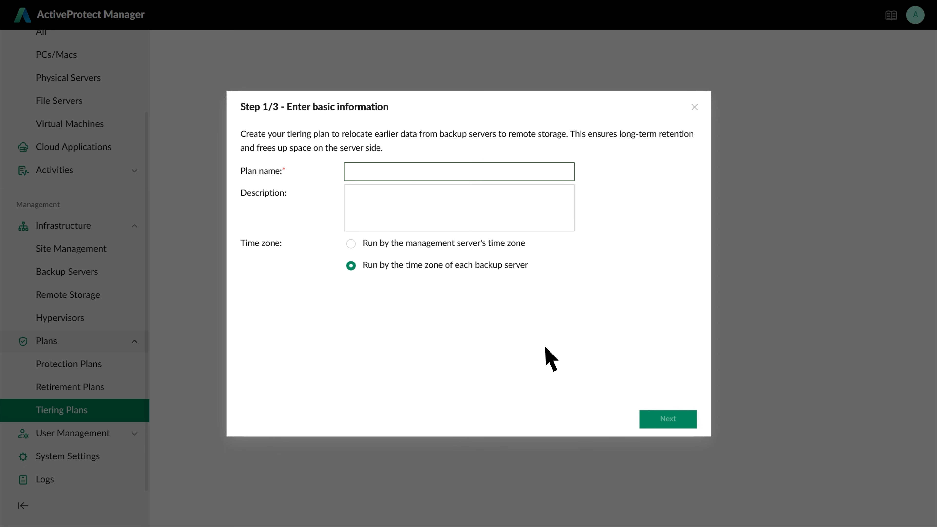
{"action": "left_click", "coordinate": [352, 174]}
{"action": "type", "text": "Tiering_7 days"}
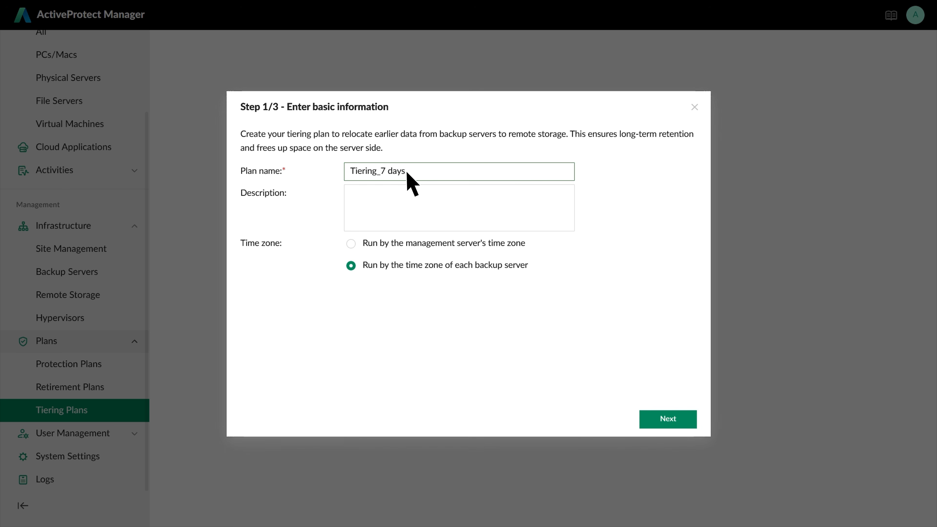
{"action": "left_click", "coordinate": [669, 420]}
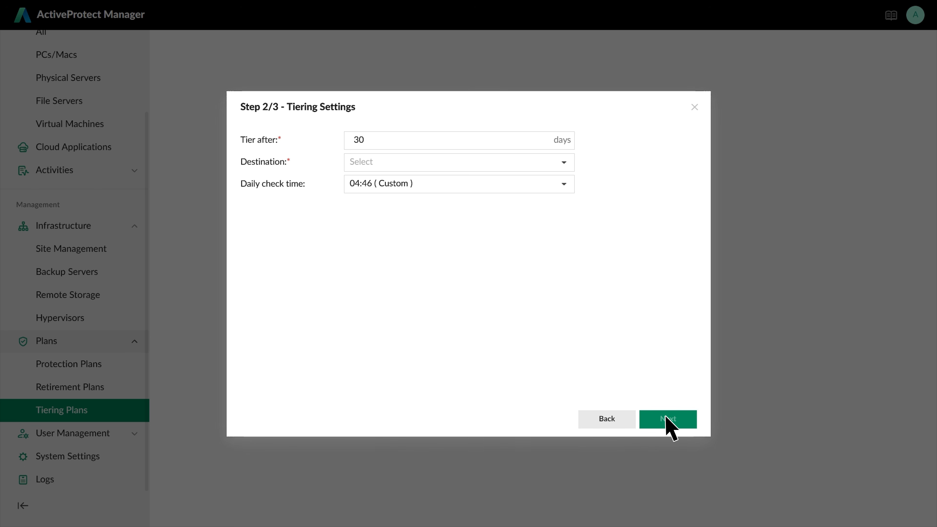
Step: Set the plan to tier after 7 days to the Tiering__demo vault, and finish creating it
{"action": "double_click", "coordinate": [359, 141]}
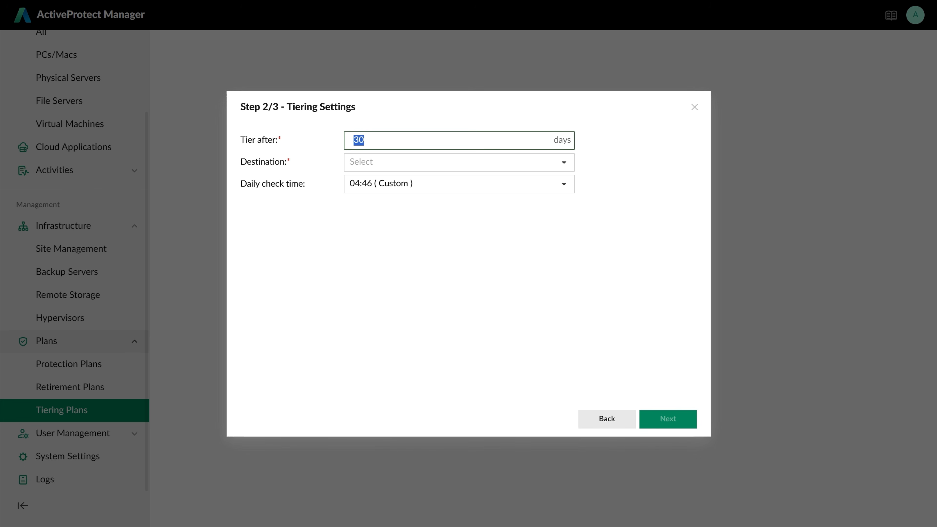
{"action": "type", "text": "7"}
{"action": "left_click", "coordinate": [564, 162]}
{"action": "left_click", "coordinate": [521, 201]}
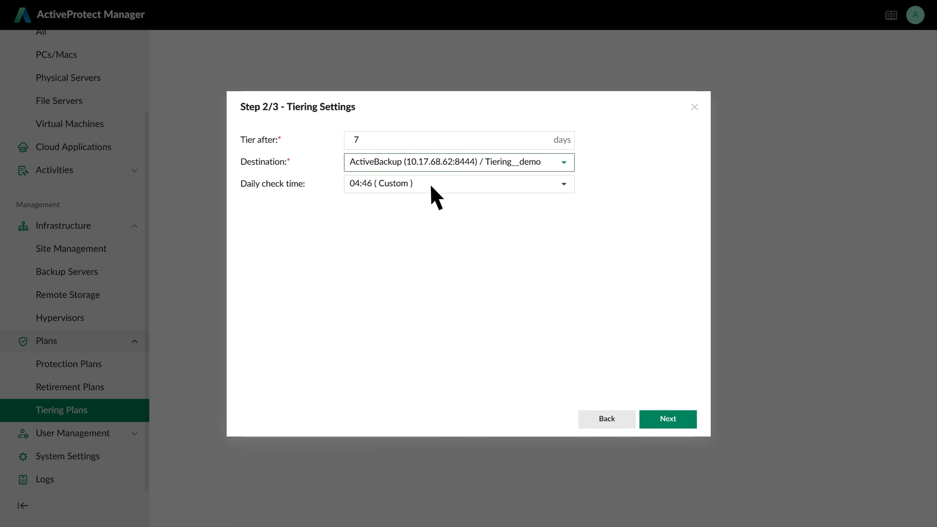
{"action": "left_click", "coordinate": [669, 419]}
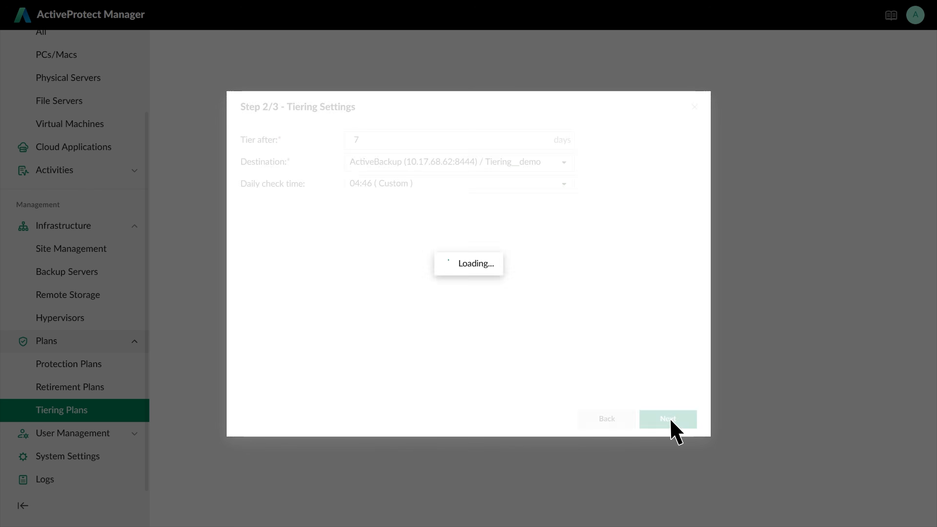
{"action": "left_click", "coordinate": [670, 419]}
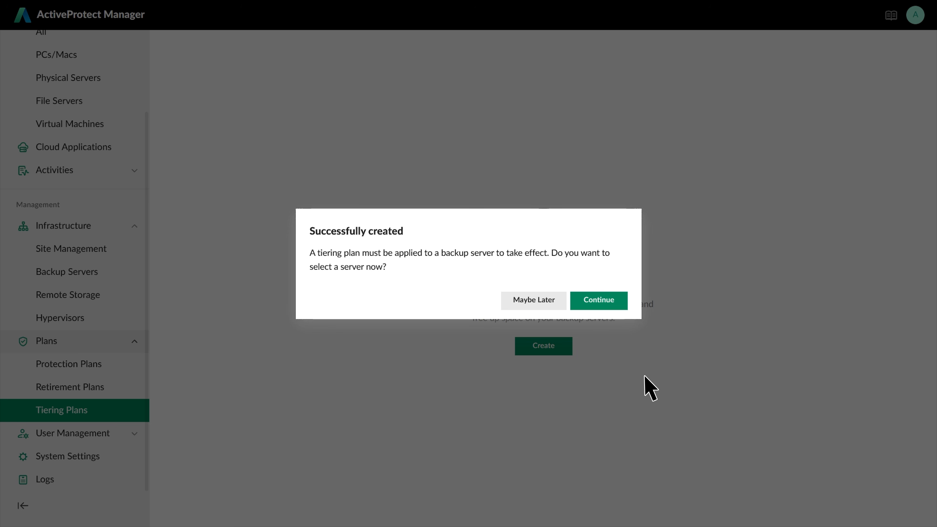
Step: Apply the new tiering plan to the backup server Copy_Server
{"action": "left_click", "coordinate": [599, 300]}
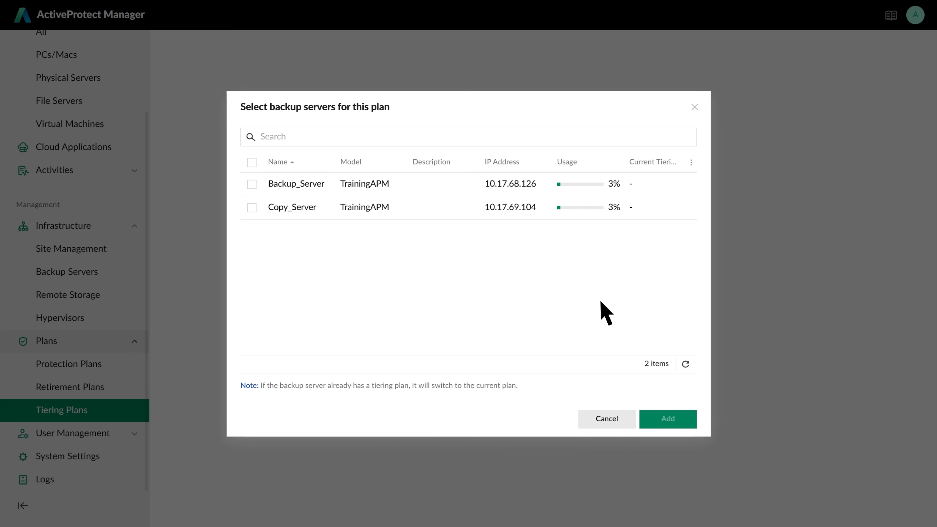
{"action": "left_click", "coordinate": [252, 208]}
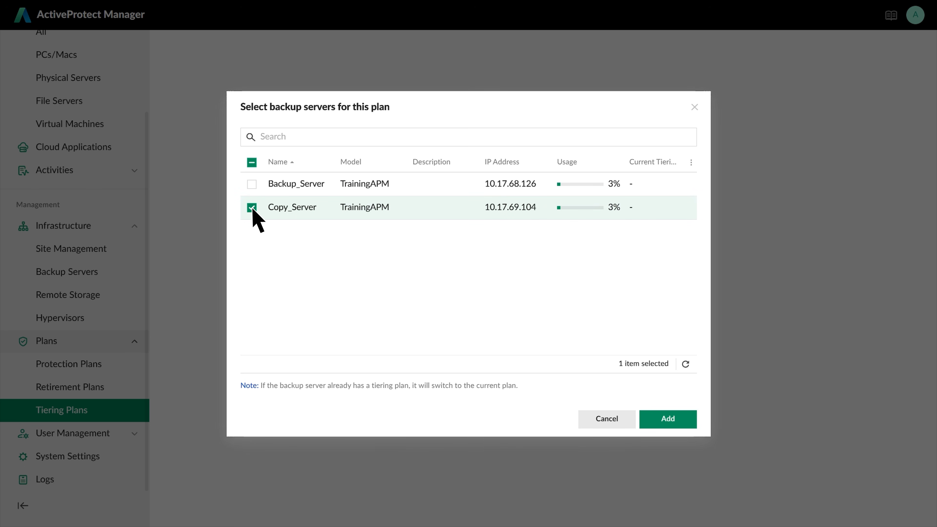
{"action": "left_click", "coordinate": [679, 423]}
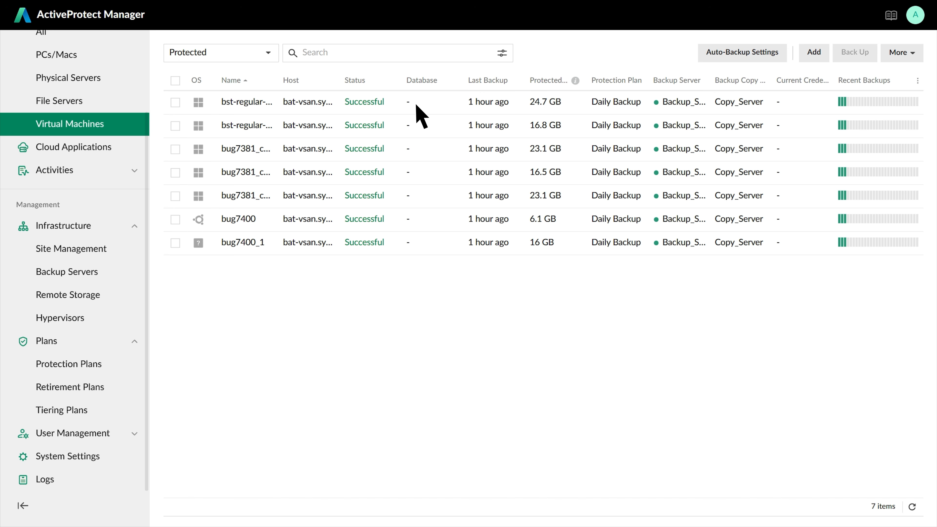
{"action": "left_click", "coordinate": [277, 148]}
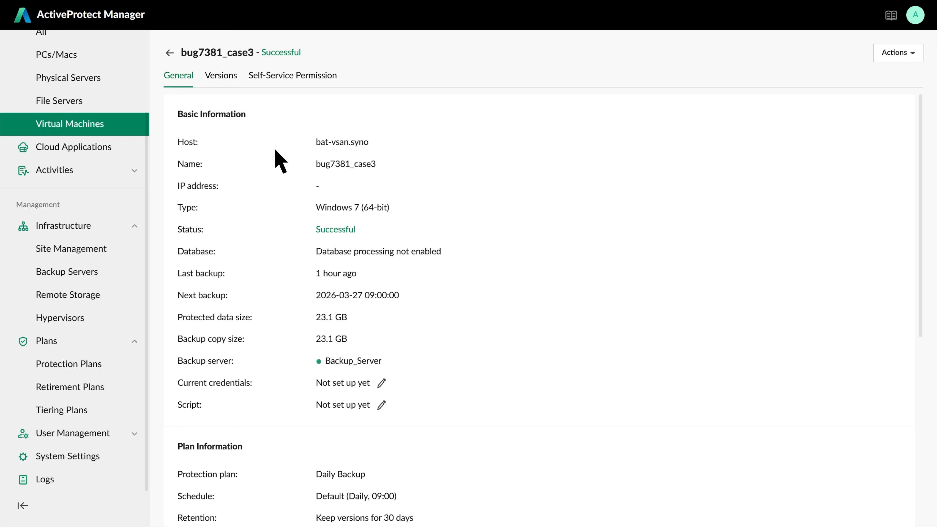
{"action": "left_click", "coordinate": [223, 78]}
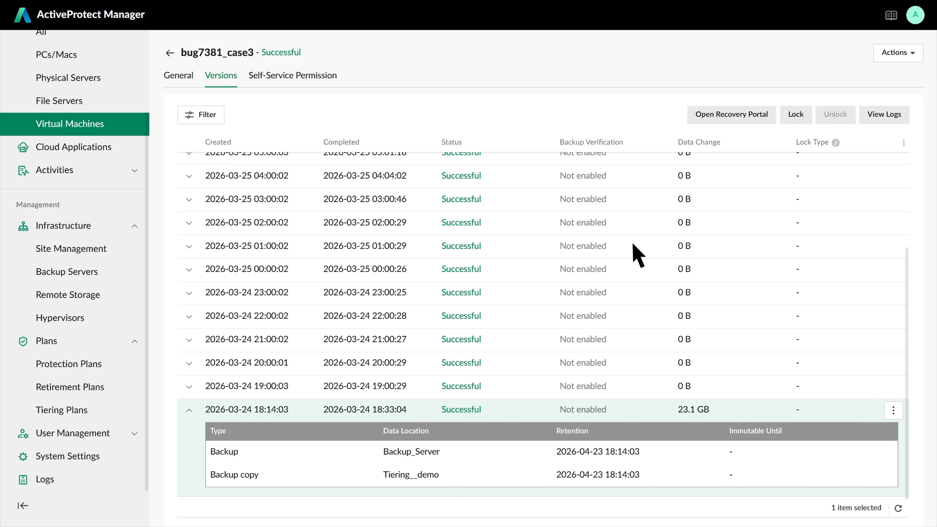
{"action": "left_click", "coordinate": [733, 117]}
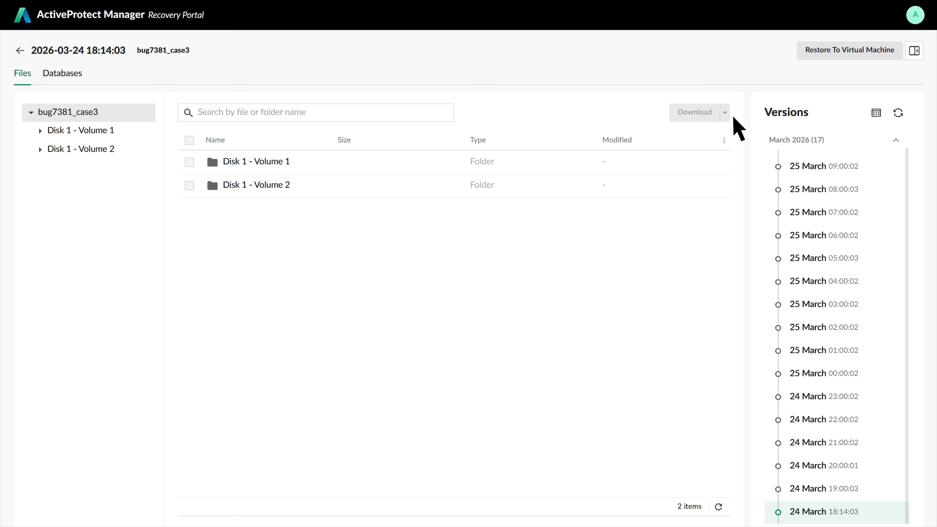
Step: Start a virtual machine restore from the Copy_Server copy in the Tiering__demo vault, with Full restore as the type
{"action": "left_click", "coordinate": [847, 53]}
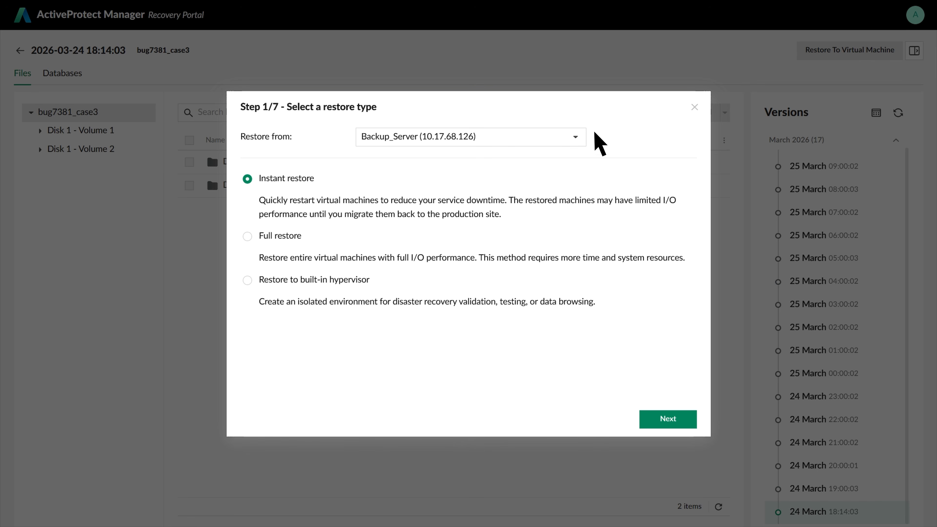
{"action": "left_click", "coordinate": [576, 138]}
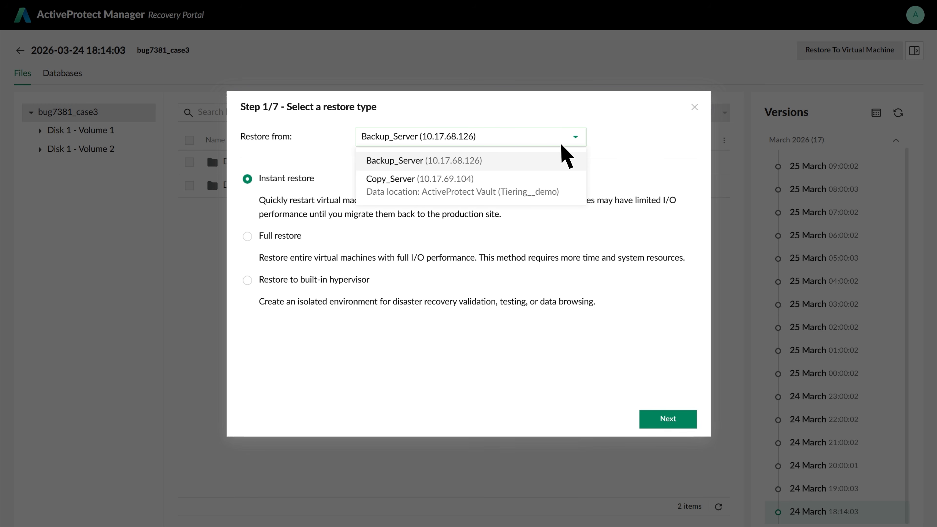
{"action": "left_click", "coordinate": [528, 185]}
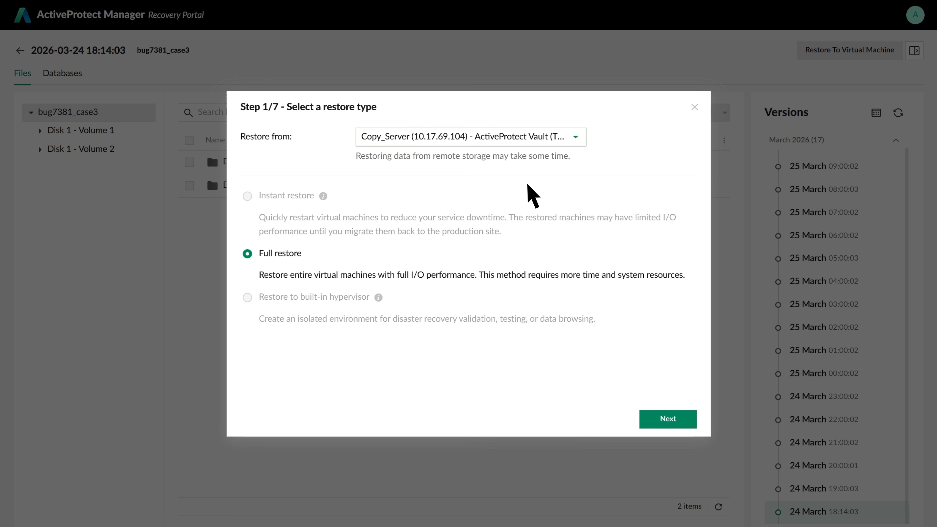
{"action": "left_click", "coordinate": [247, 254]}
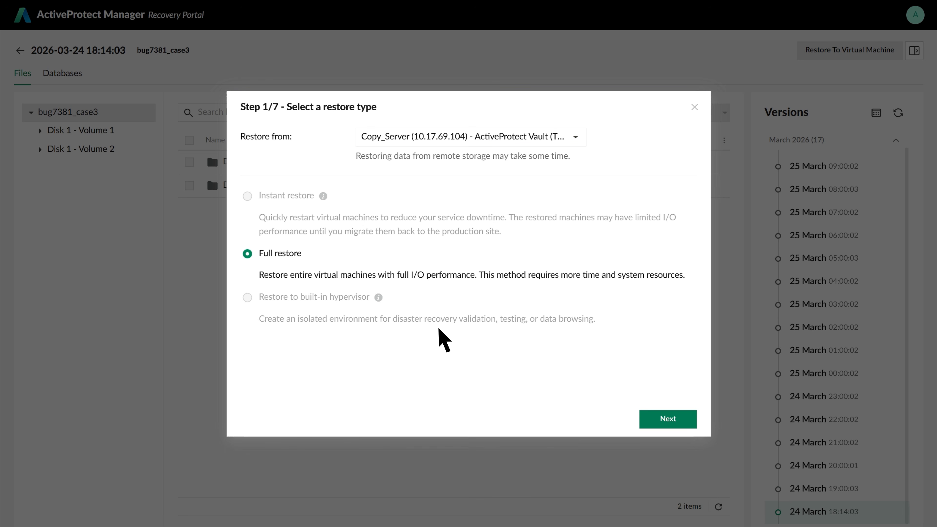
{"action": "left_click", "coordinate": [679, 420]}
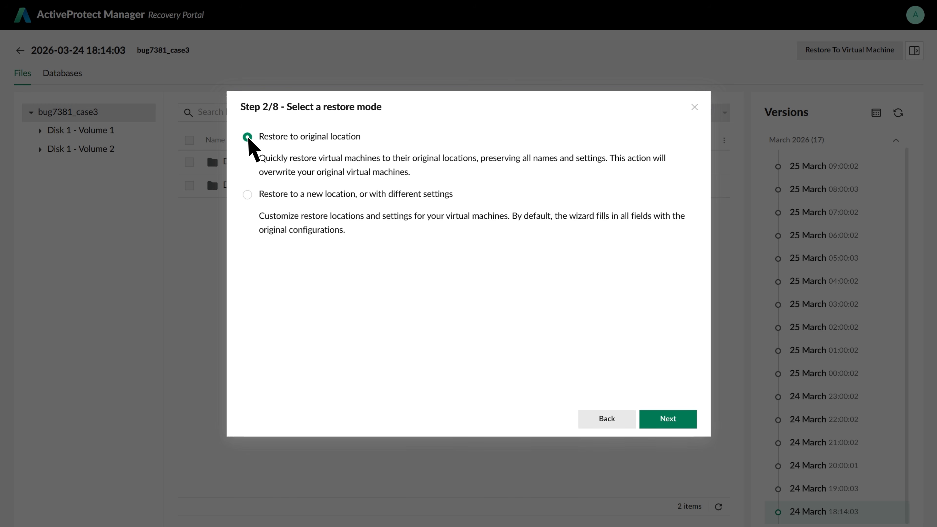
Step: Restore the virtual machine to its original location with VM tags, and open the running restore task
{"action": "left_click", "coordinate": [679, 421]}
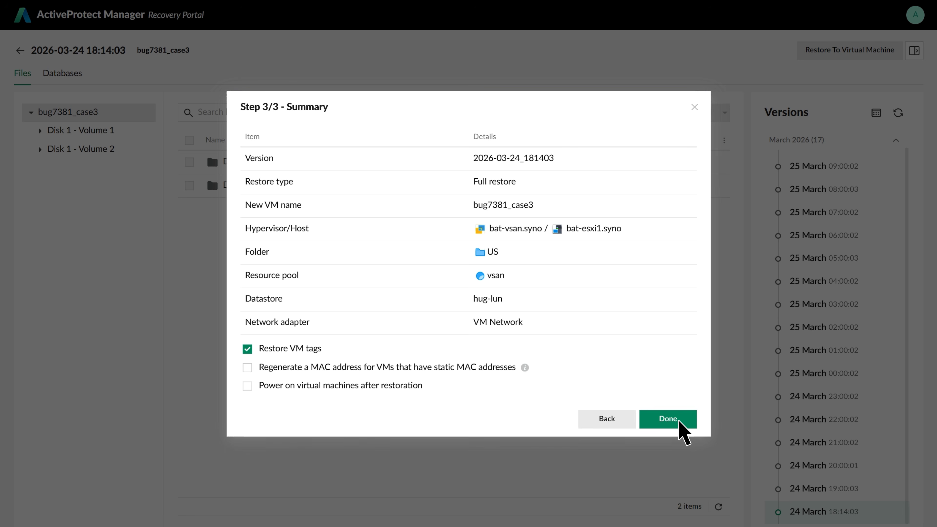
{"action": "left_click", "coordinate": [680, 420]}
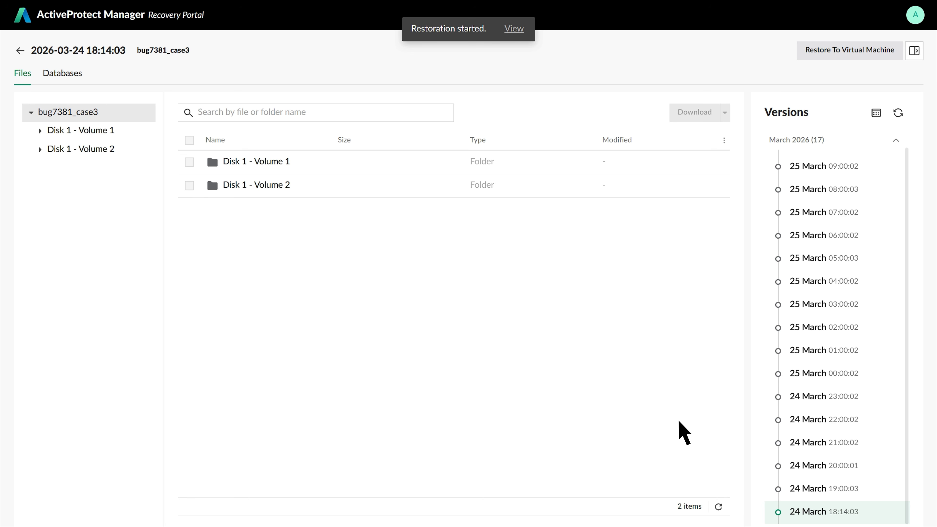
{"action": "left_click", "coordinate": [516, 31]}
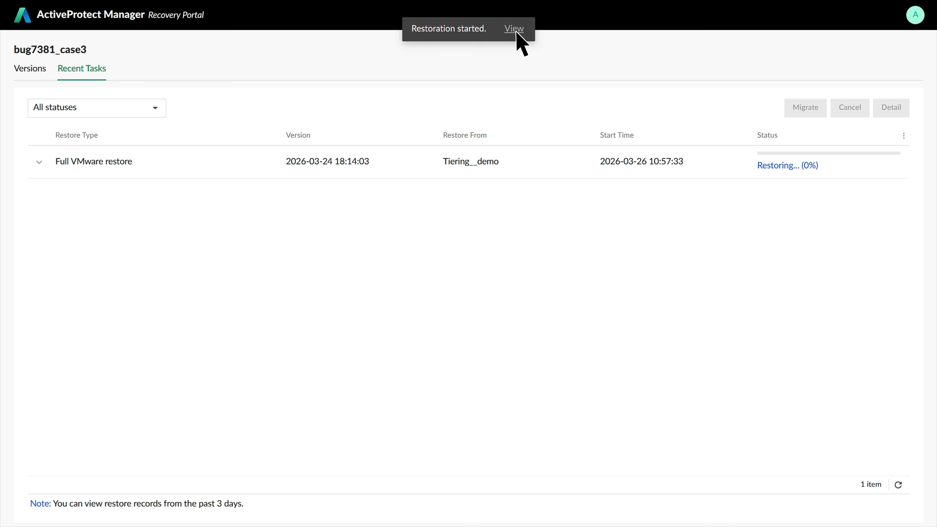